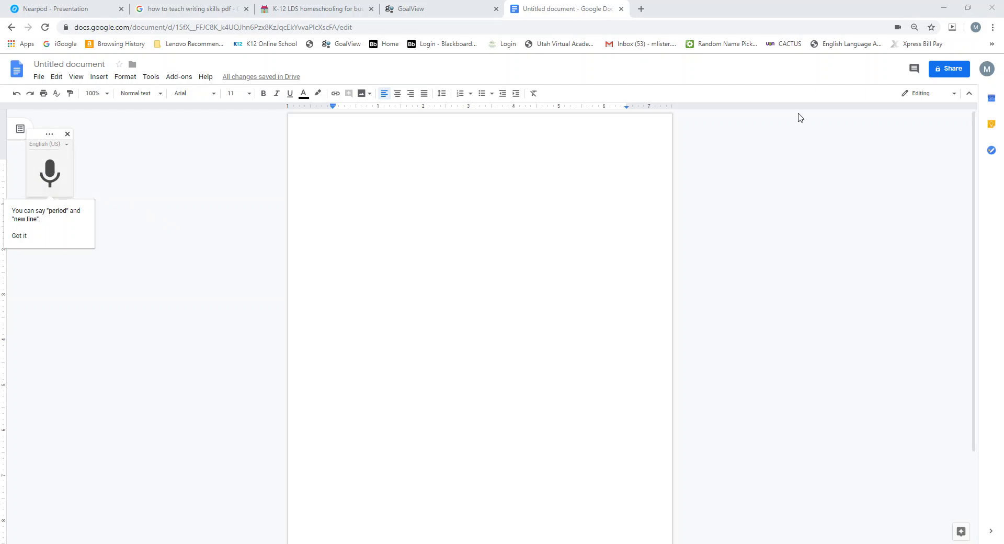
Replace the current page address with "google docs" and run it as a web search.
click(208, 26)
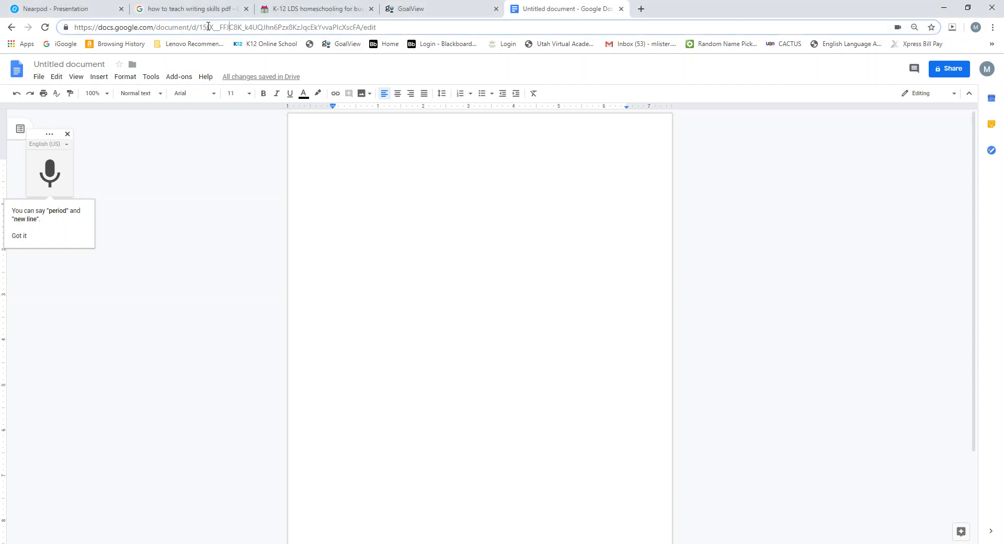
click(397, 25)
drag(397, 24, 57, 23)
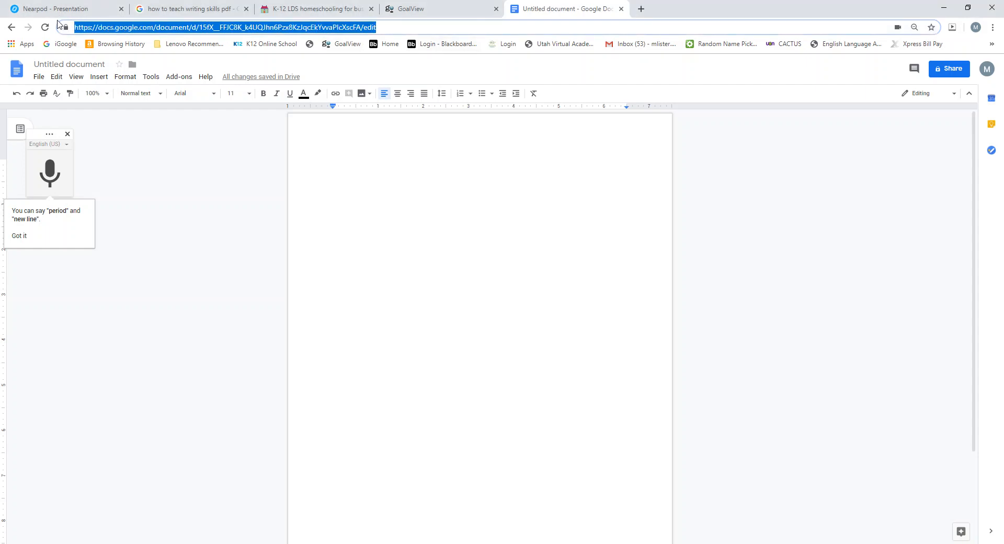
text(google)
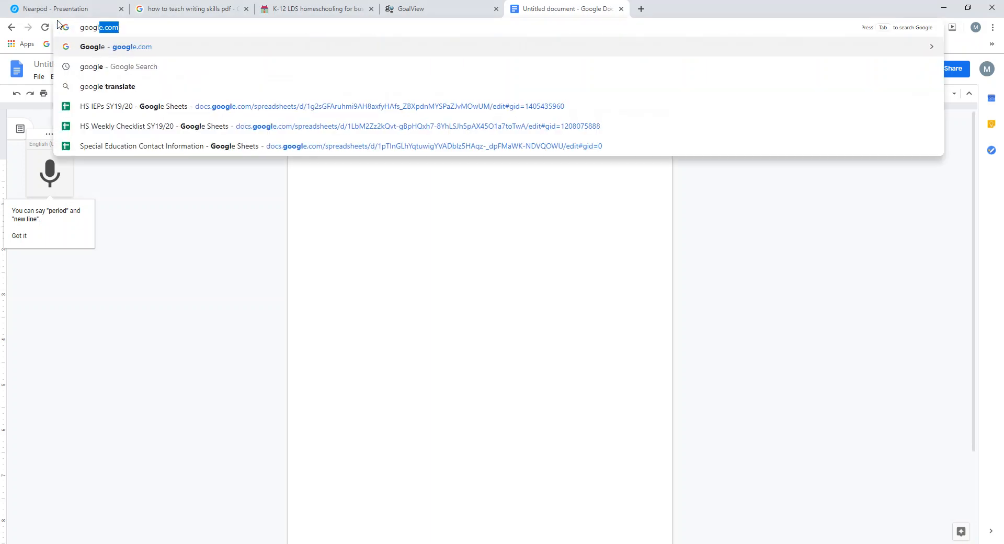
text( docs)
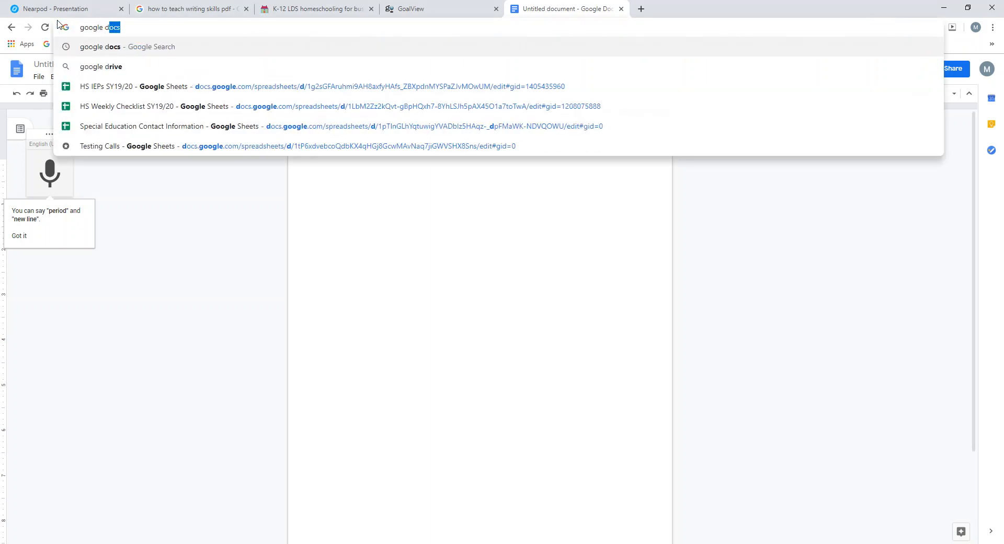
key(Return)
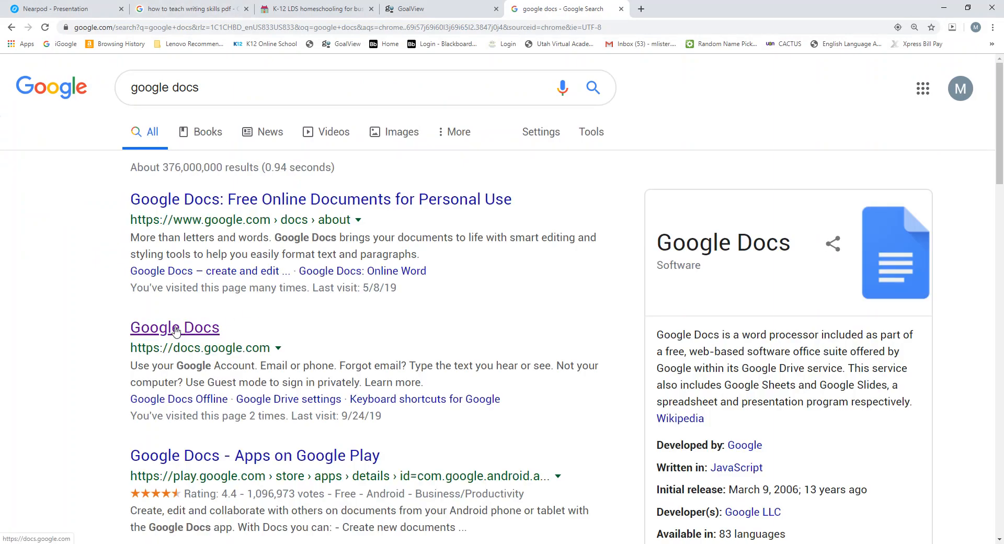
Open the docs.google.com result from the search results and create a new blank document.
click(175, 329)
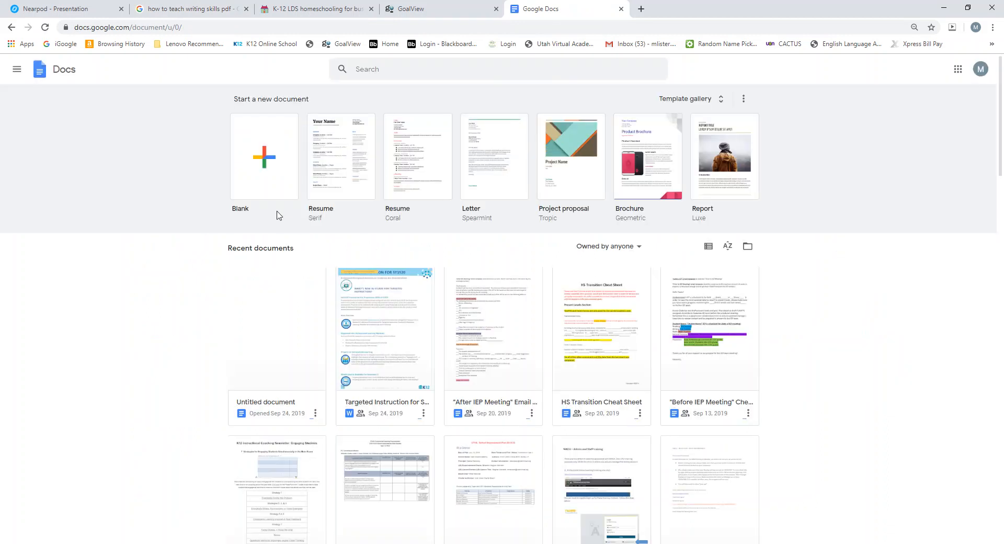
click(254, 166)
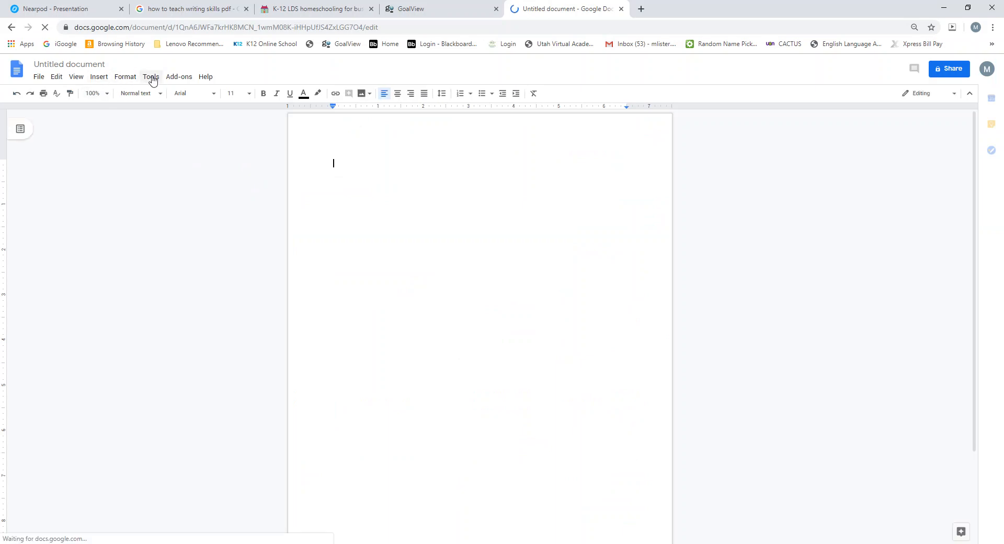
Turn on voice typing and dictate an opening with "Hi.", the writer's name and "This is my story.", then stop dictating.
click(152, 79)
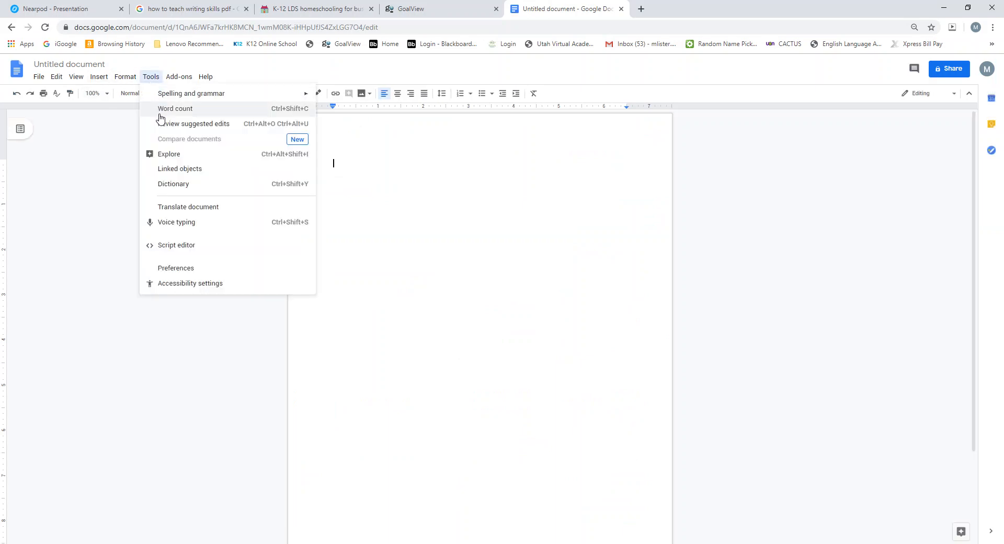
click(181, 224)
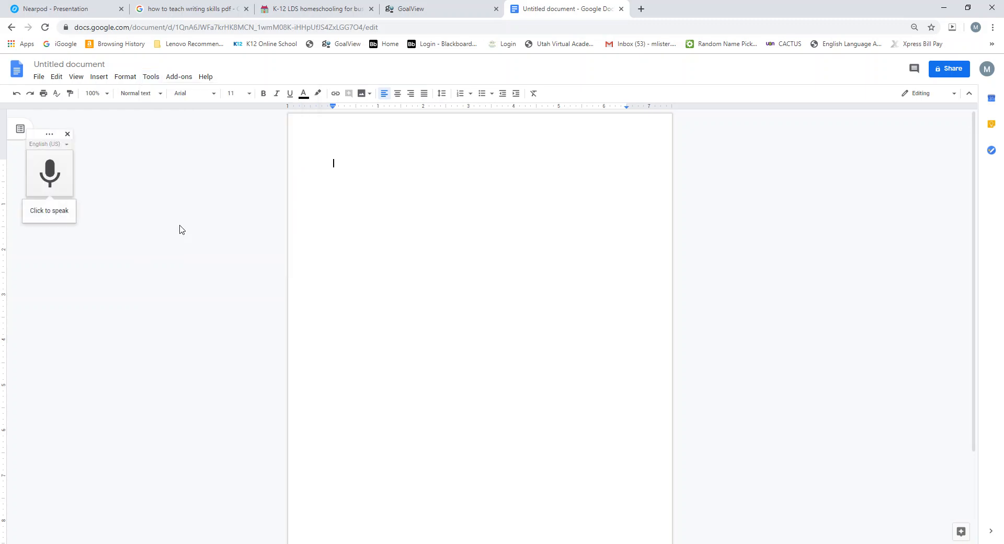
click(48, 177)
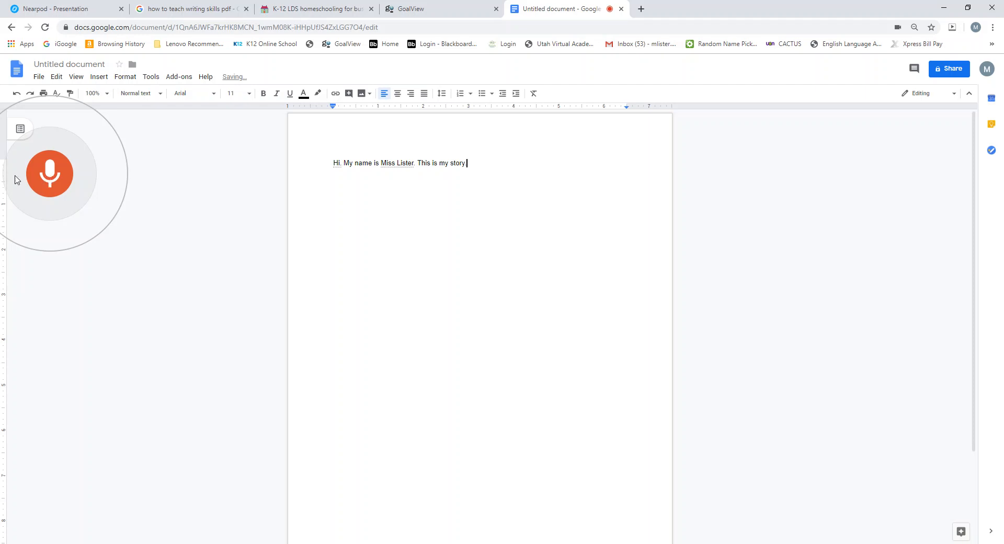
click(47, 177)
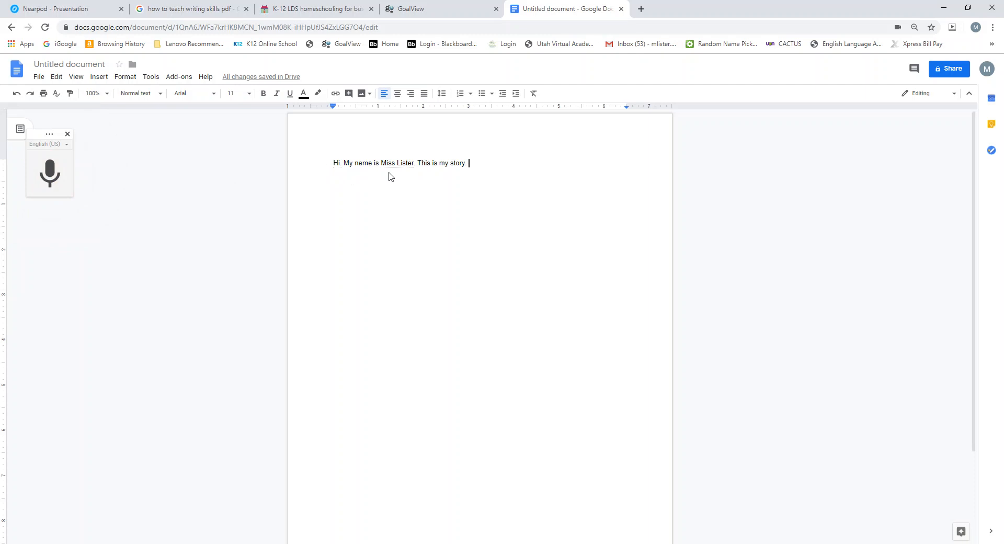
Join the second and third sentences by replacing the period after the writer's name with "and" and lowercasing "this".
click(418, 162)
key(BackSpace)
key(BackSpace)
text(and)
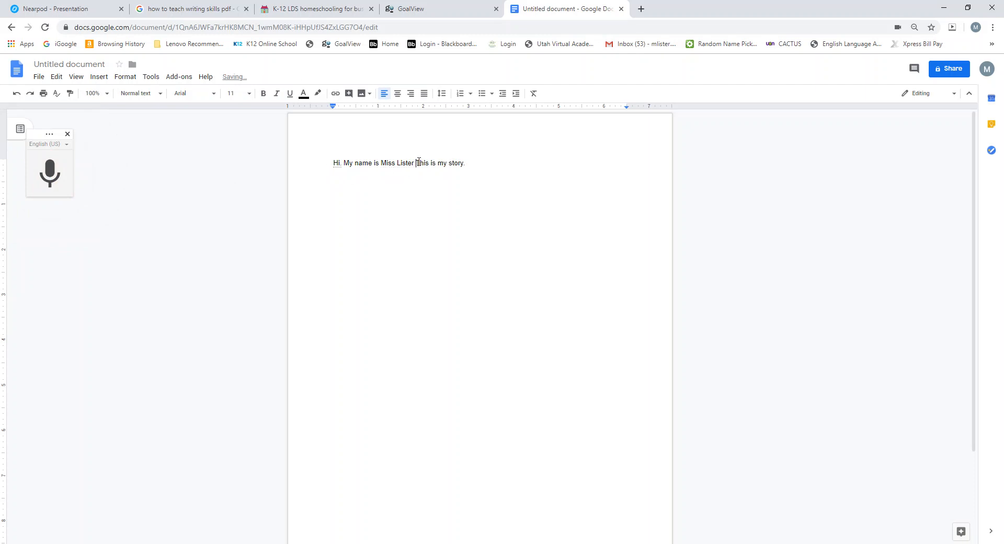
key(Delete)
text(t)
click(489, 161)
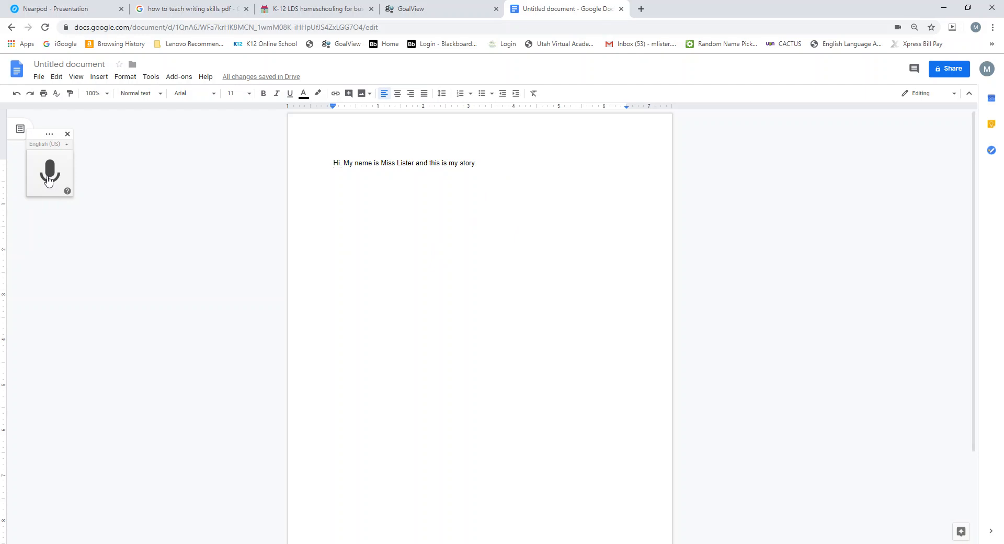
Rename the document "My Story".
click(102, 67)
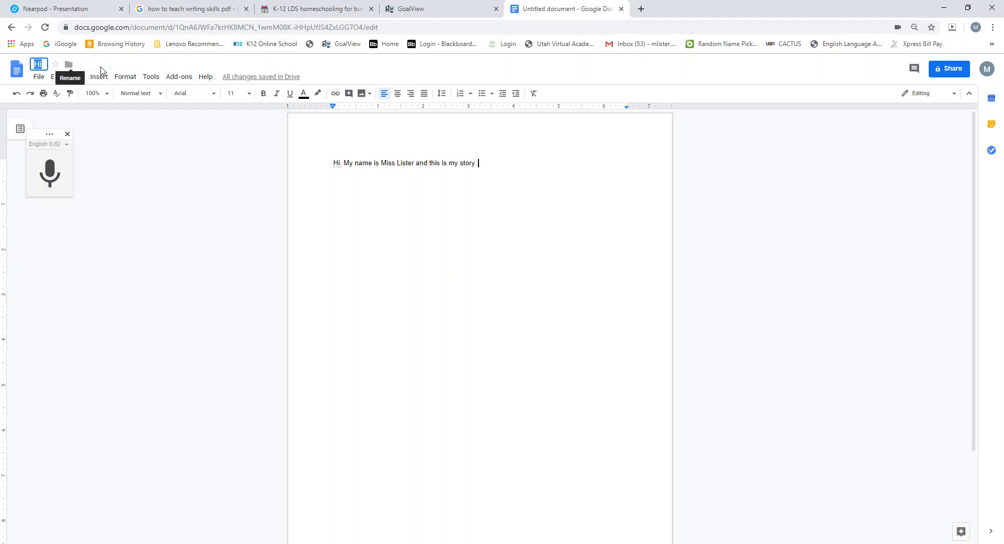
text(My Sot)
key(BackSpace)
key(BackSpace)
text(tory)
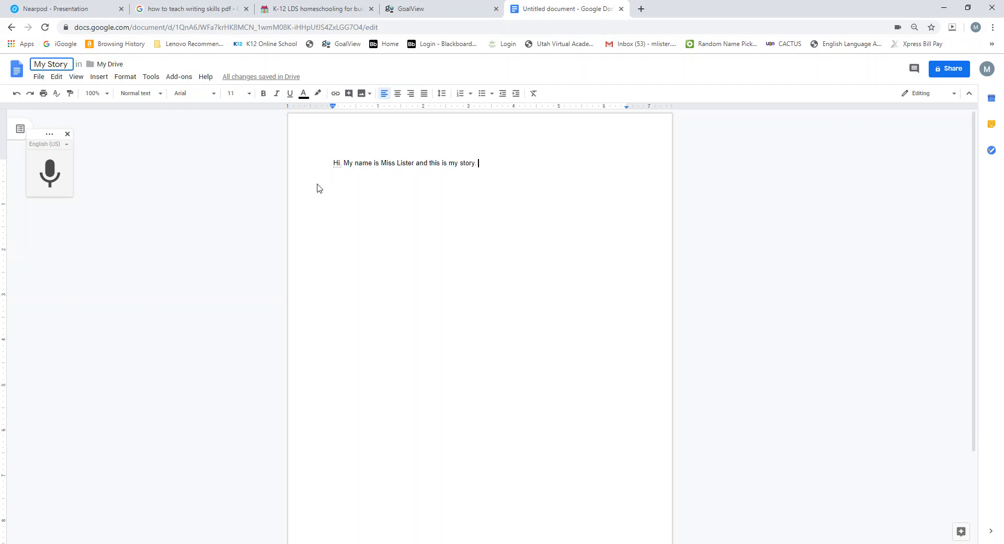
Dictate "One day I was walking along the street" after the opening sentence and remove its closing period.
click(48, 176)
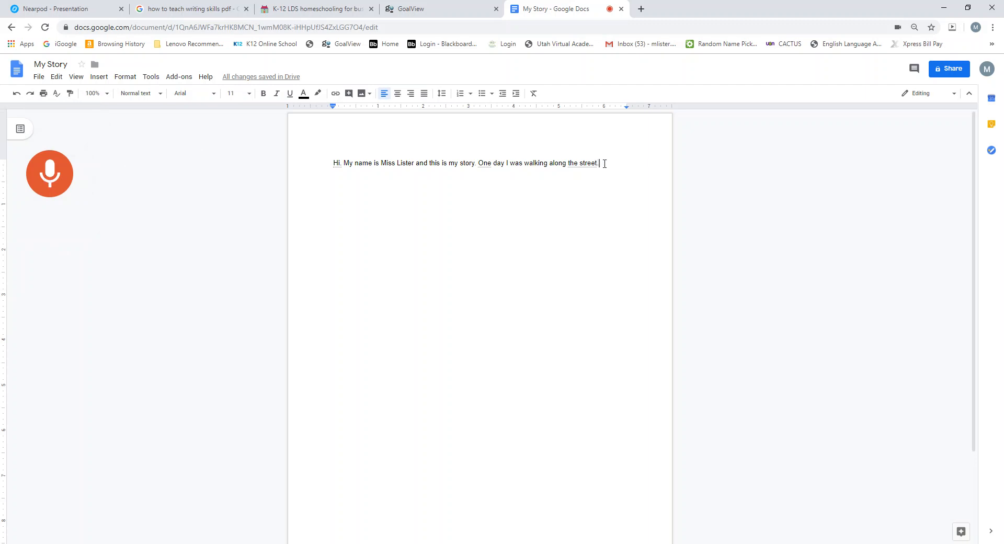
key(BackSpace)
key(BackSpace)
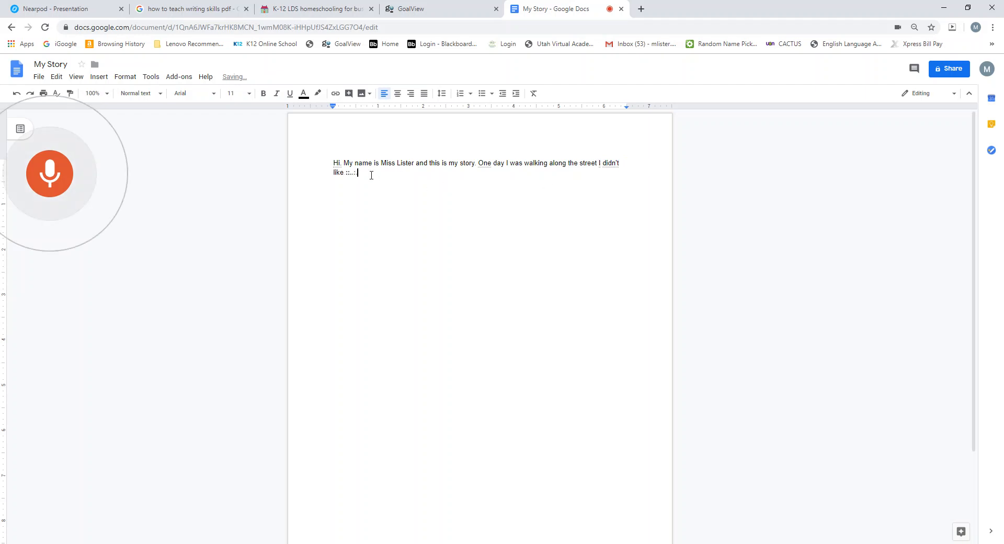
Delete the stray "I didn't like that" after "street" and dictate "and I saw something laying in the ditch".
drag(358, 173, 599, 162)
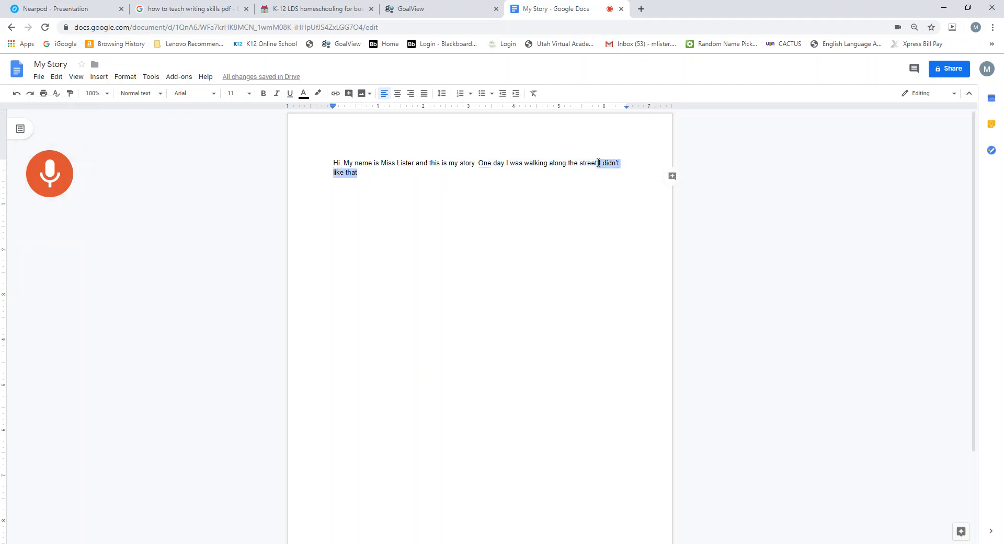
key(BackSpace)
key(BackSpace)
key(BackSpace)
key(BackSpace)
key(BackSpace)
key(BackSpace)
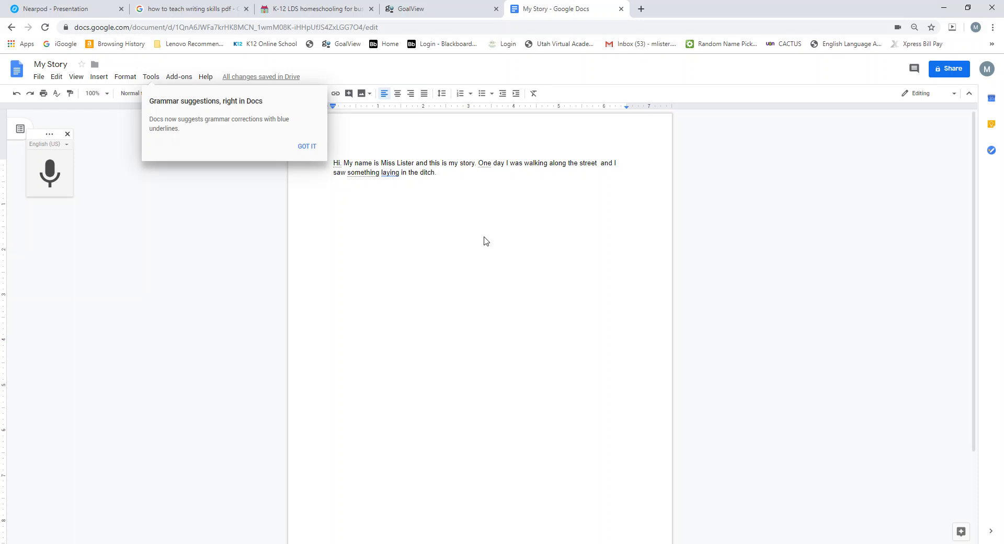
Dismiss the grammar tip and dictate from "I walked over to where it was" through "or turn it in as lost and found?".
click(308, 147)
click(57, 173)
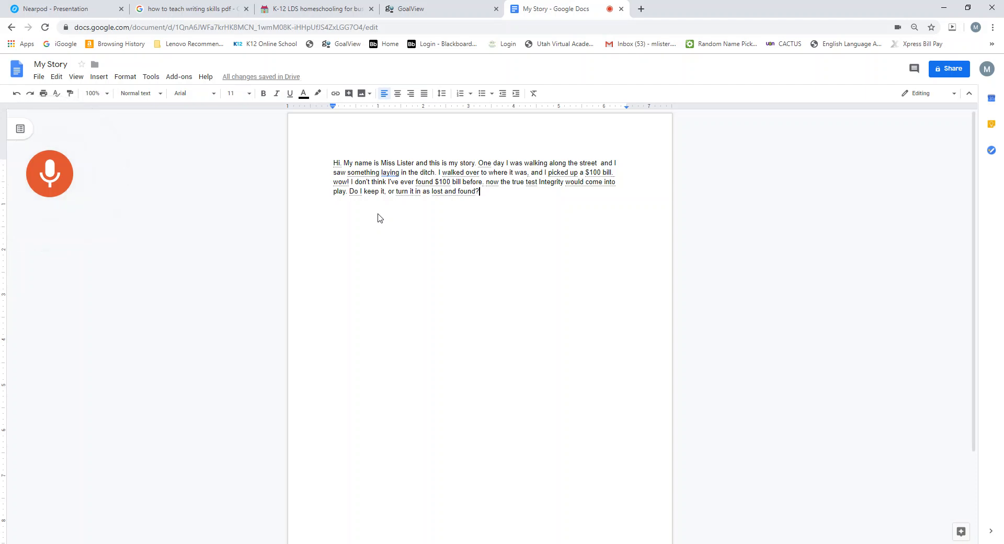
click(50, 184)
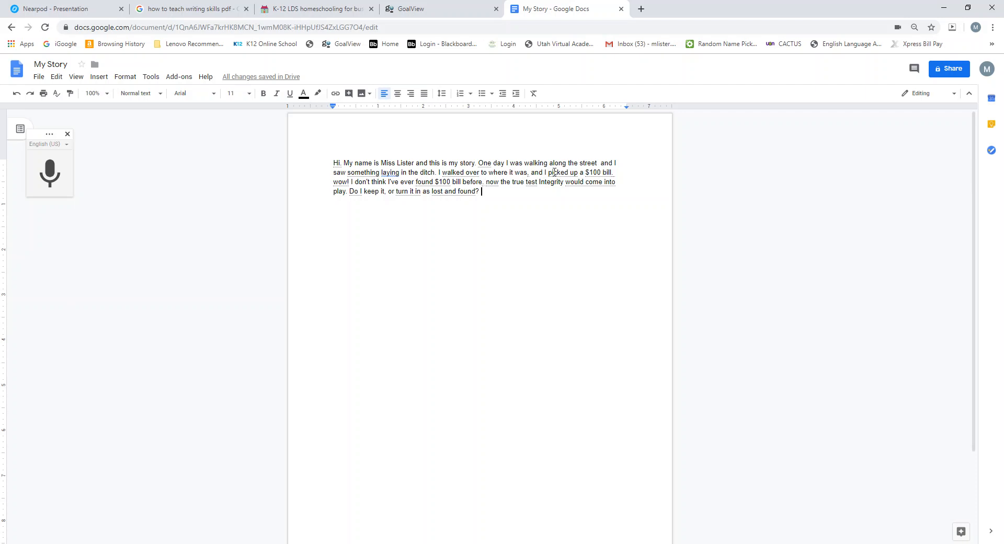
Capitalize "Wow" and correct the text after "$100 bill before" to a period followed by a capitalized "Now".
click(338, 182)
key(BackSpace)
text(W)
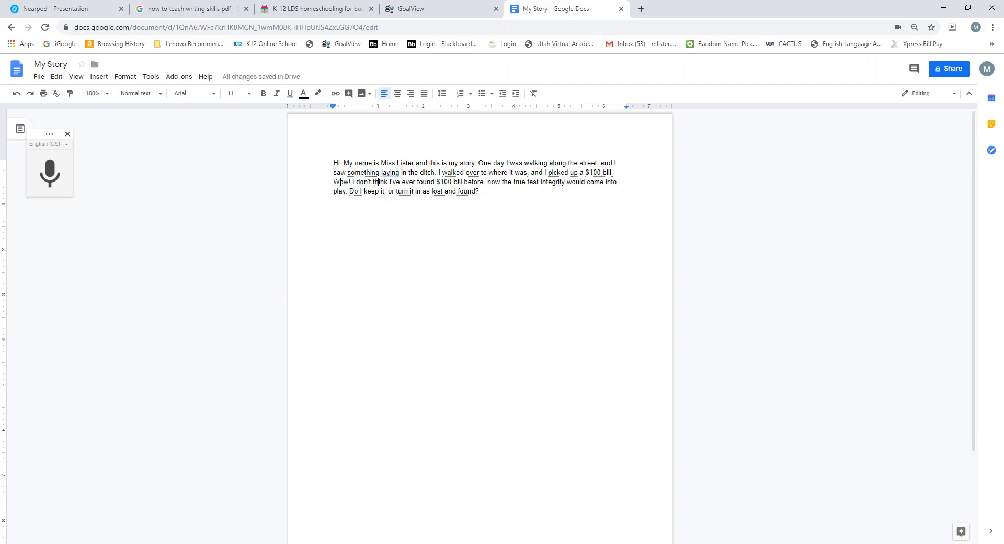
click(491, 182)
key(BackSpace)
key(BackSpace)
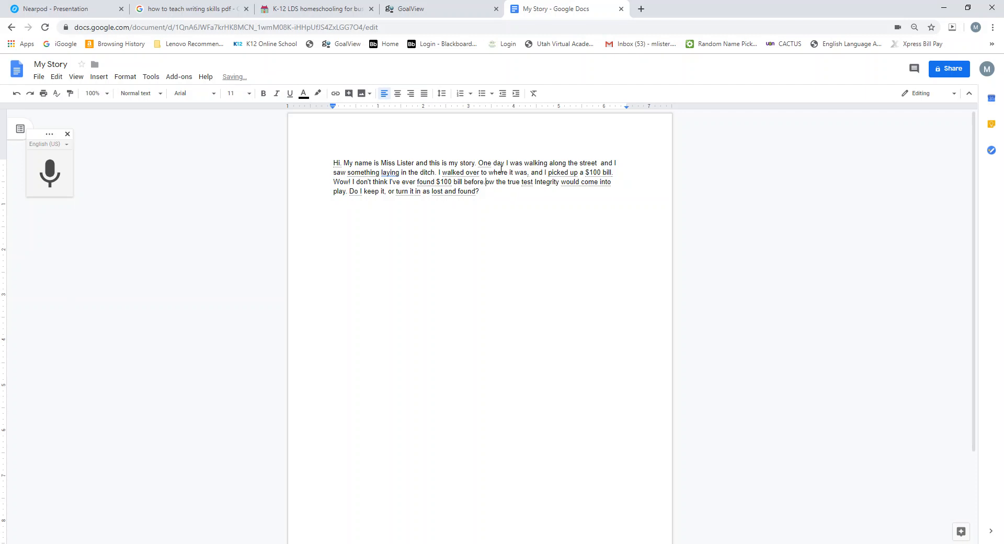
text(. N)
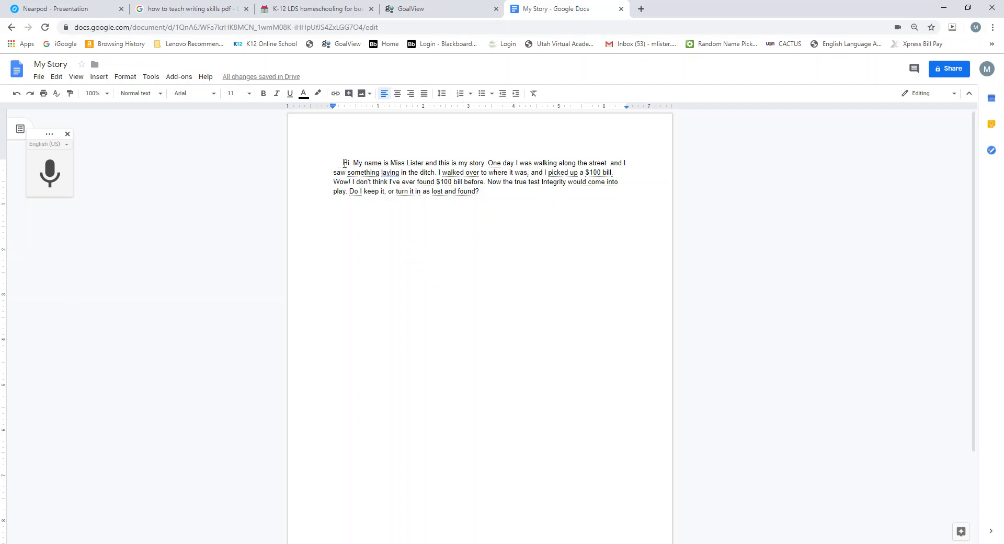
Start a second indented paragraph and dictate from "I picked up the money" through "put it in my drawer at home.".
click(491, 194)
key(Return)
click(48, 179)
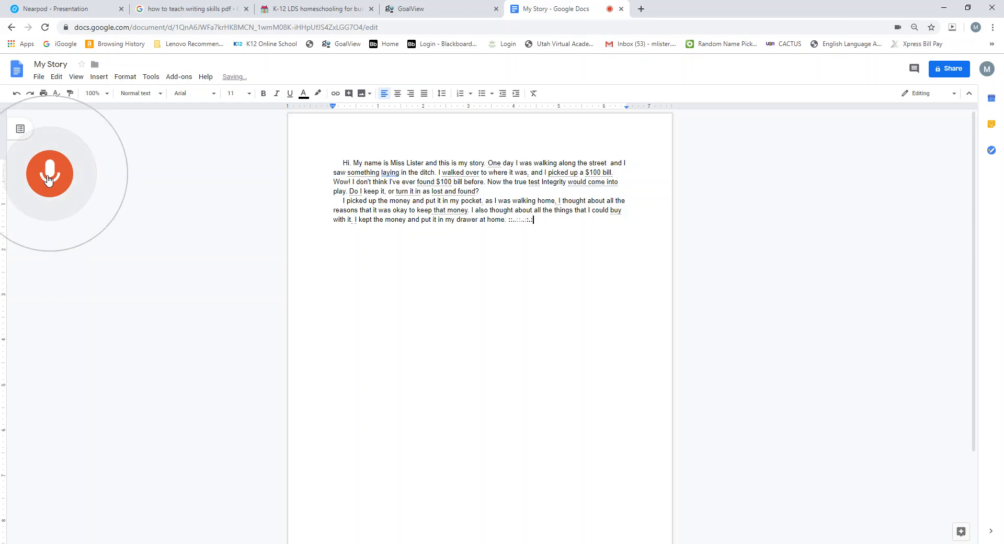
Stop dictating and delete the stray text following "put it in my drawer at home.".
click(511, 220)
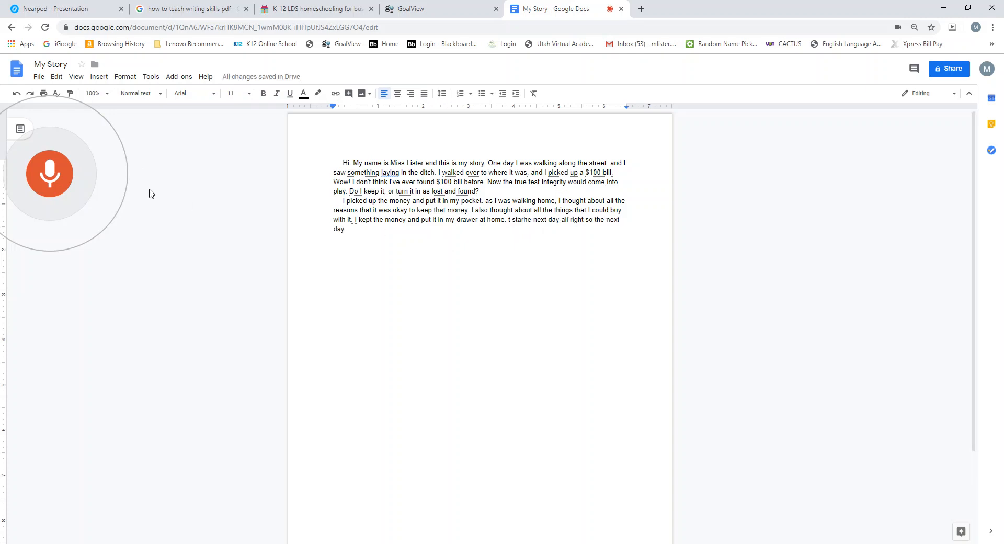
click(61, 191)
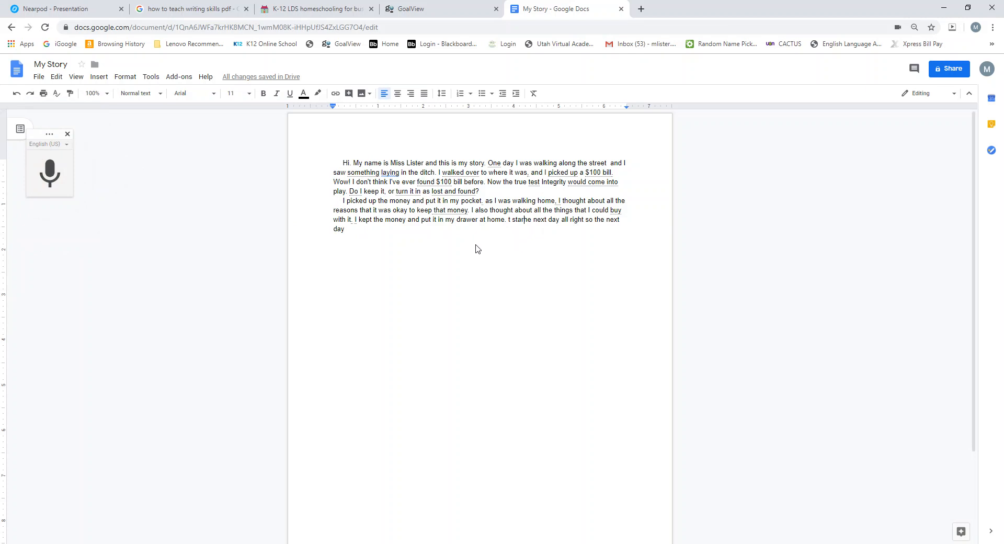
click(394, 230)
drag(394, 230, 510, 219)
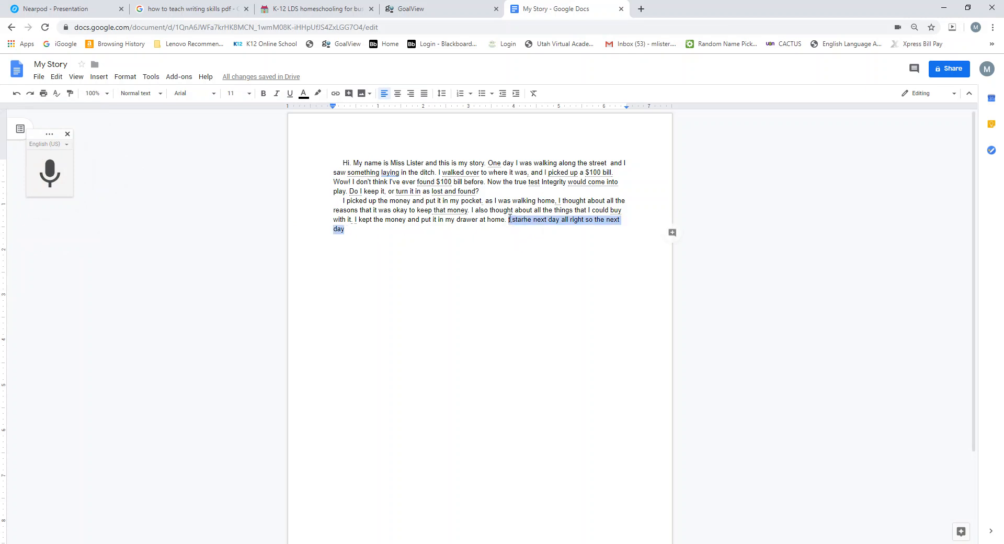
key(BackSpace)
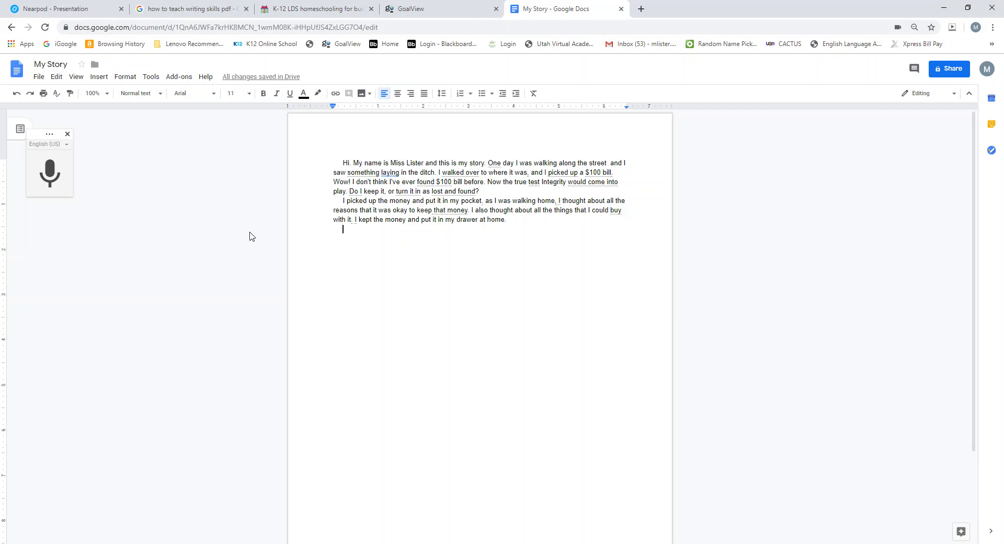
Dictate a third indented paragraph from "The next day I felt sick!" through "I don't think I would enjoy it.".
click(54, 176)
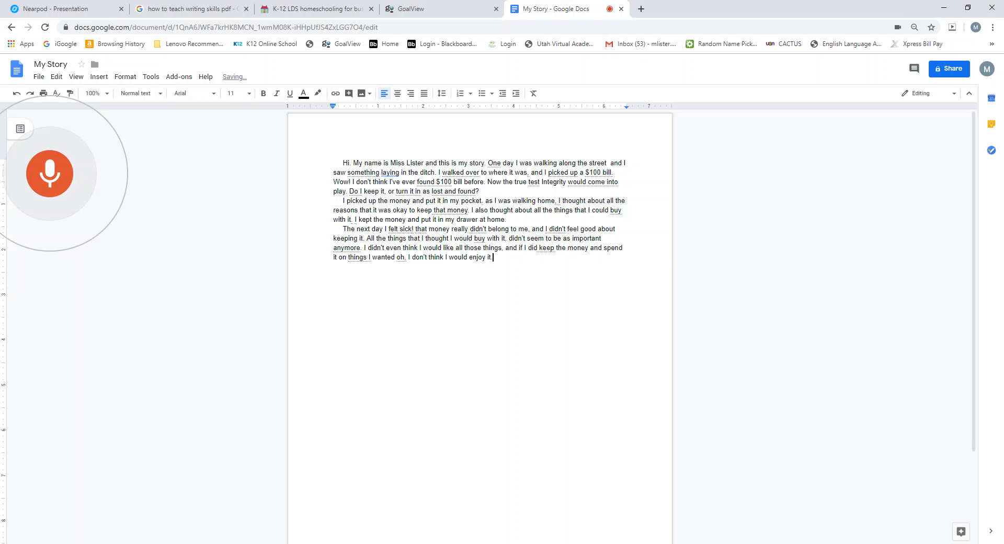
click(58, 175)
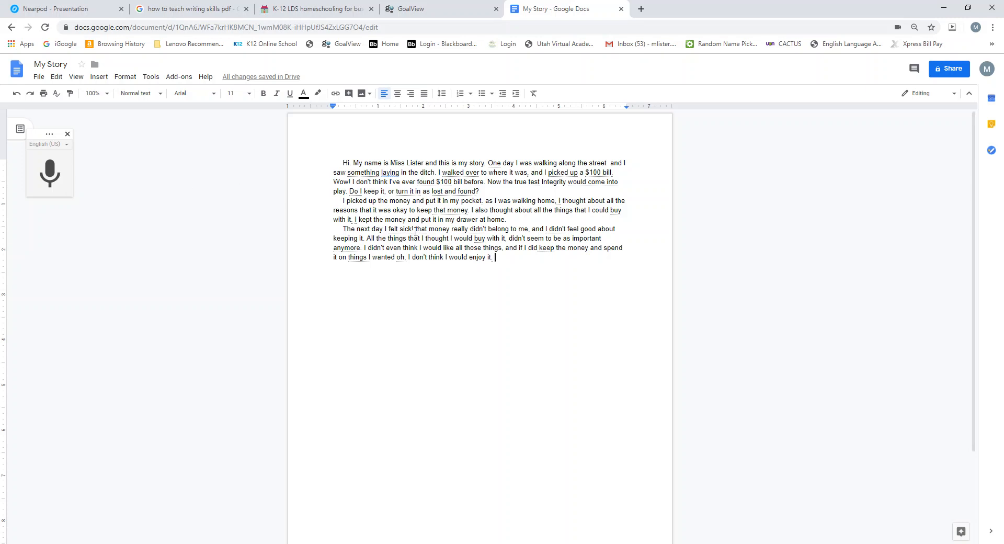
In the third paragraph, capitalize "That" after "sick!" and replace the stray "oh," after "wanted" with a period.
key(BackSpace)
text(T)
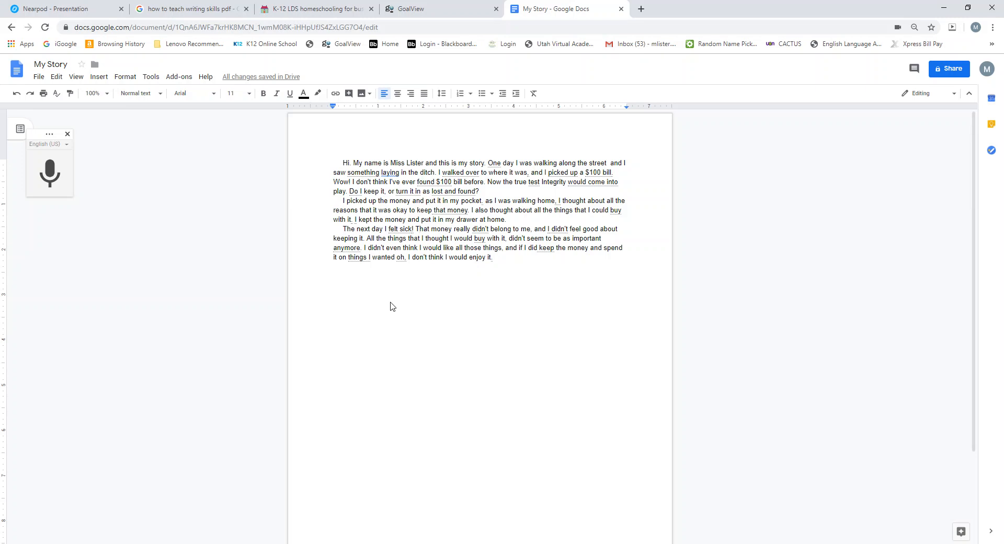
click(408, 257)
key(BackSpace)
key(BackSpace)
key(BackSpace)
key(BackSpace)
text(.)
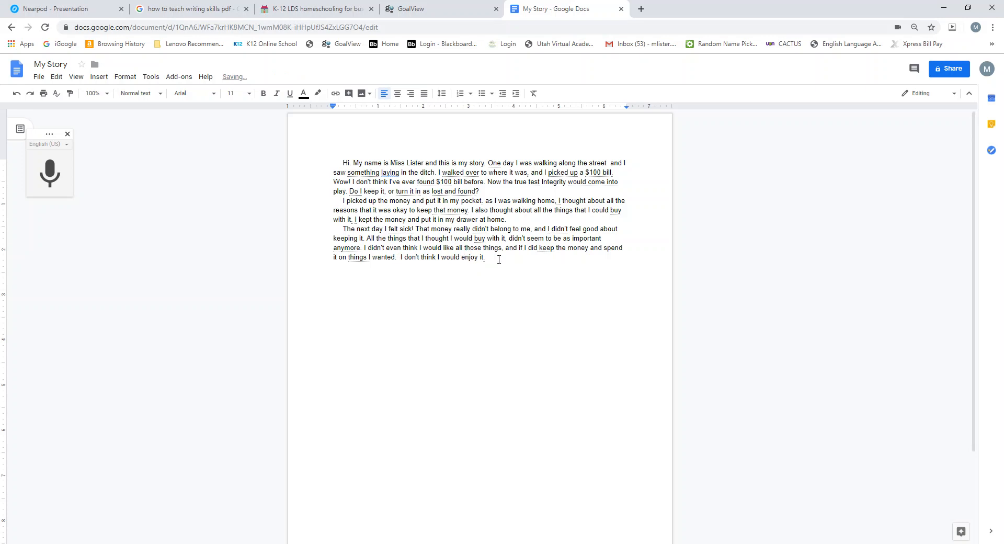